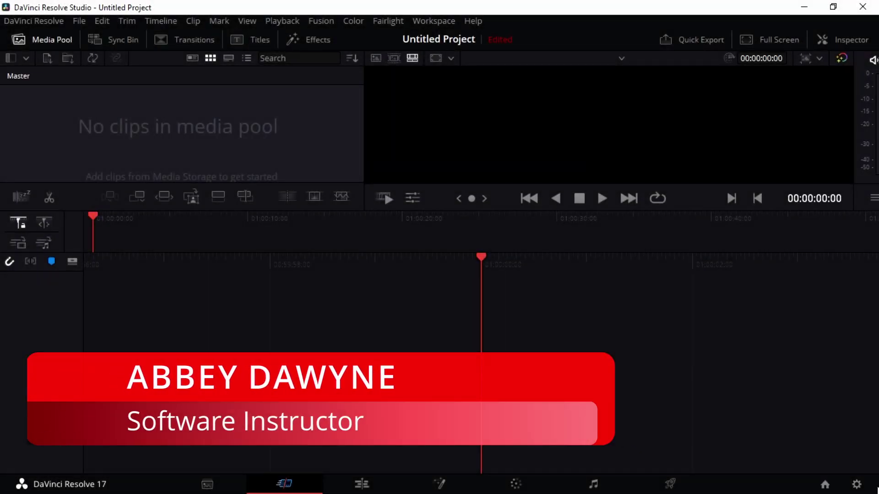
# Open Project Settings for Untitled Project at the Color Management page.
pyautogui.click(857, 484)
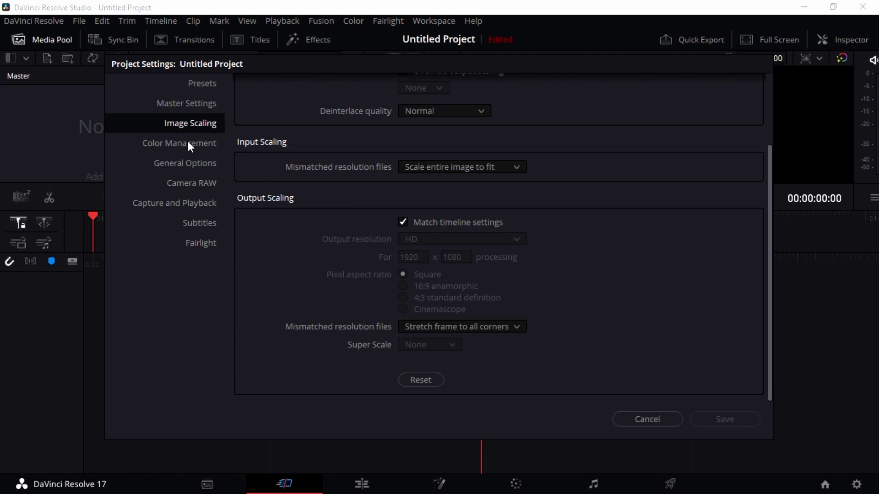
pyautogui.click(188, 142)
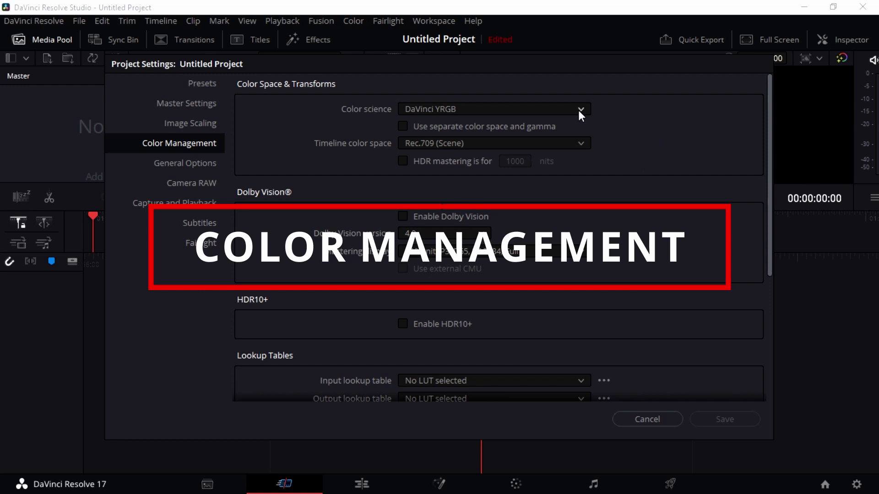
pyautogui.scroll(-5, 633, 215)
pyautogui.scroll(4, 628, 210)
pyautogui.scroll(1, 621, 200)
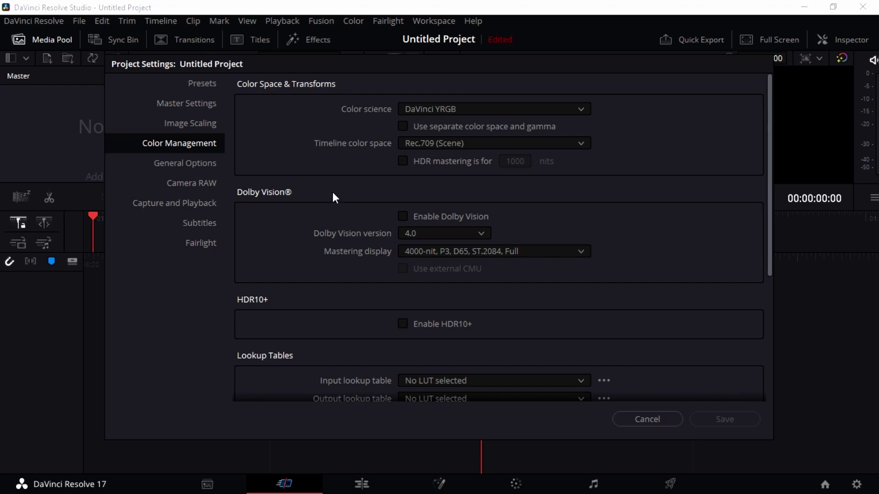
pyautogui.scroll(-1, 325, 200)
pyautogui.scroll(-1, 306, 167)
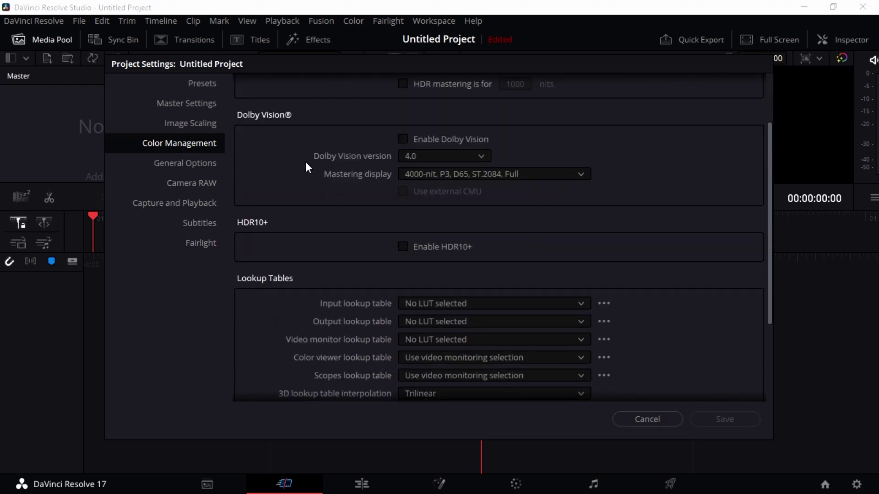
pyautogui.scroll(-2, 321, 156)
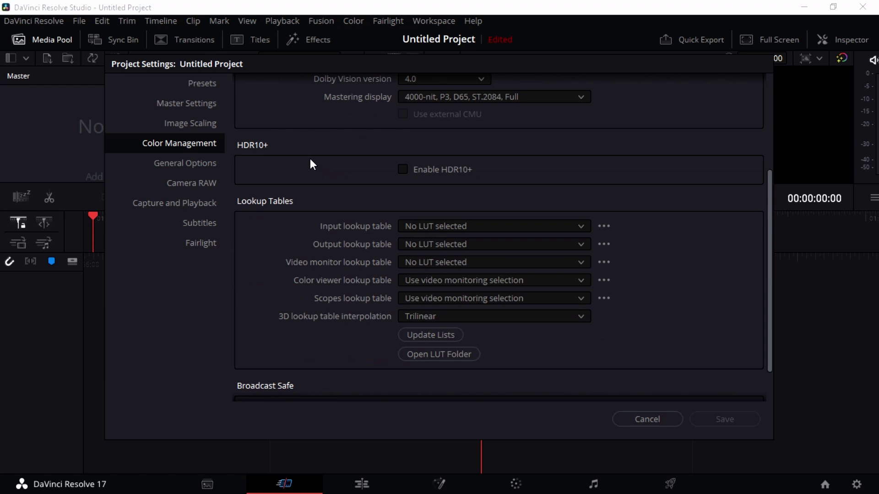
pyautogui.scroll(-1, 273, 155)
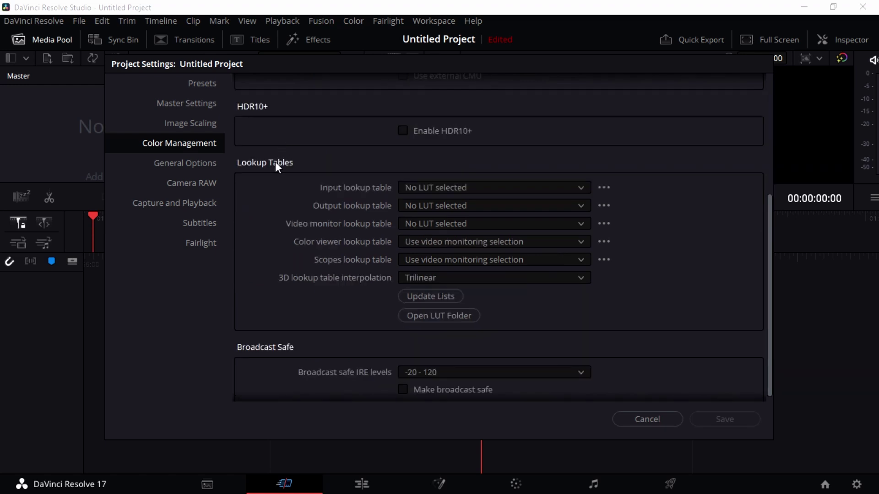
pyautogui.scroll(5, 399, 204)
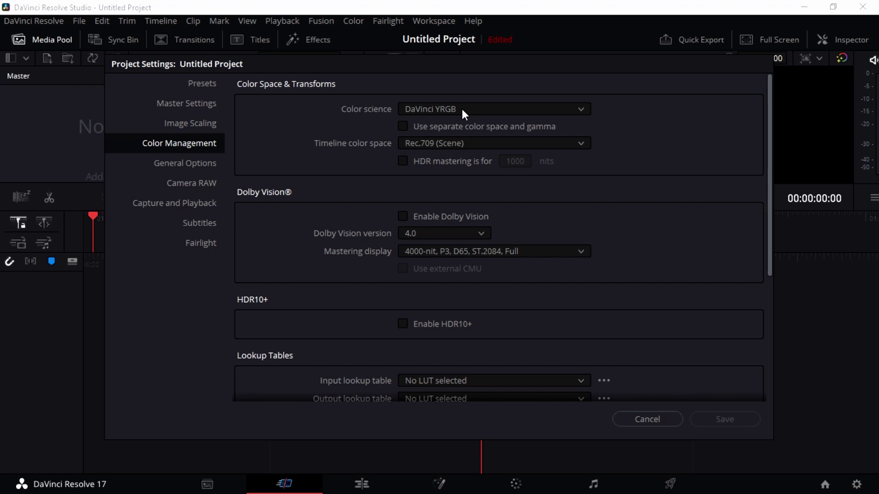
pyautogui.click(563, 110)
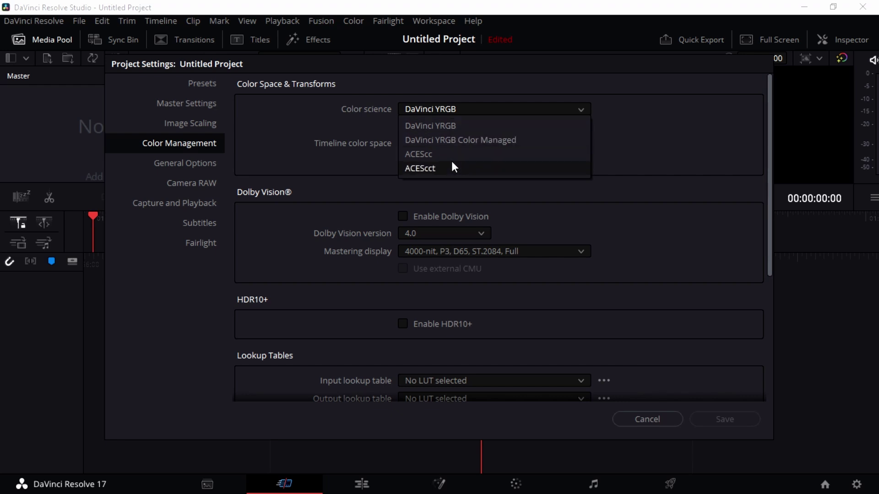
pyautogui.click(493, 91)
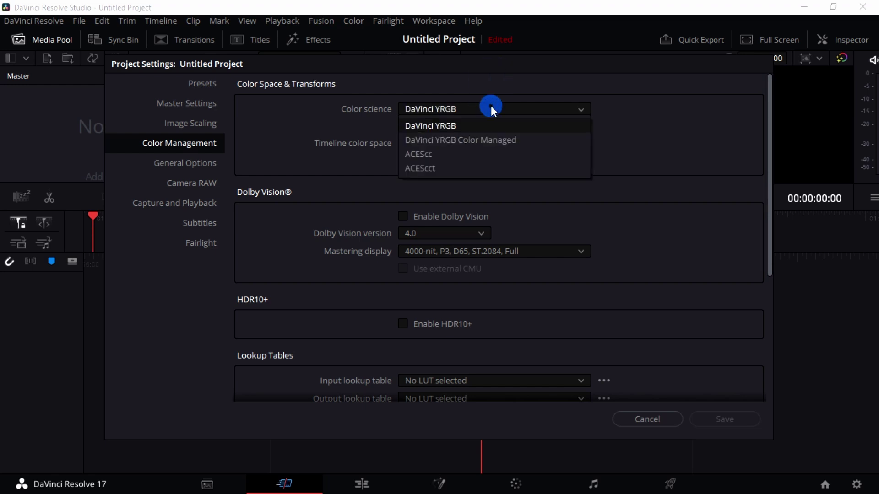
pyautogui.click(490, 109)
pyautogui.click(485, 92)
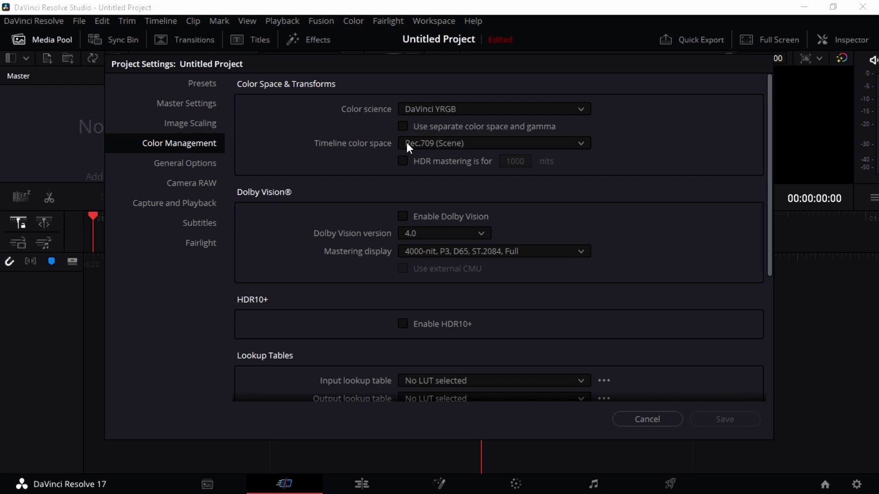
pyautogui.click(536, 143)
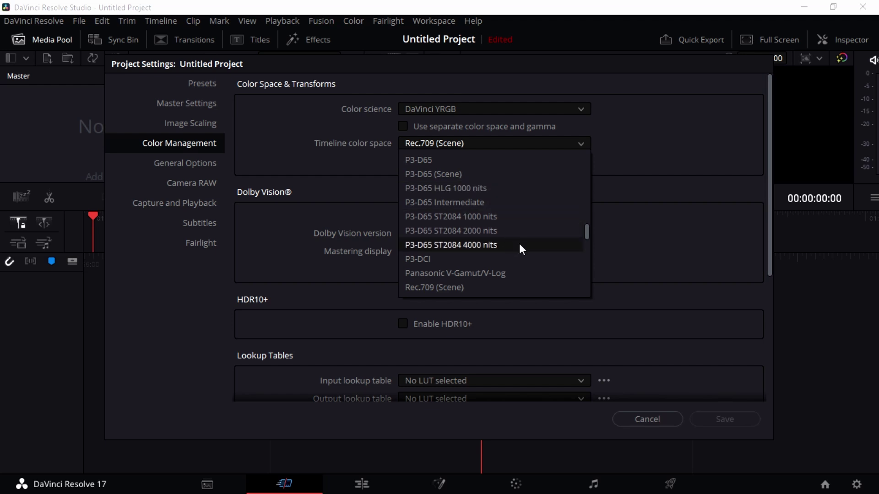
pyautogui.scroll(-2, 514, 238)
pyautogui.scroll(1, 501, 192)
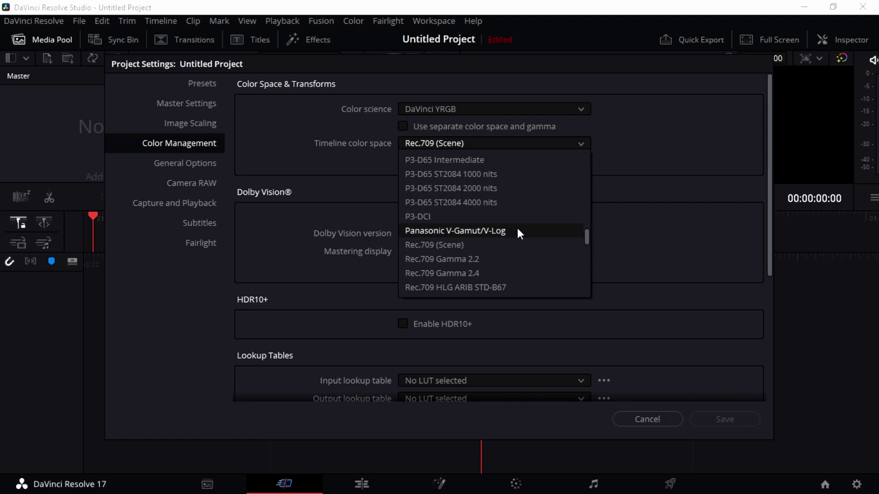
pyautogui.scroll(8, 496, 189)
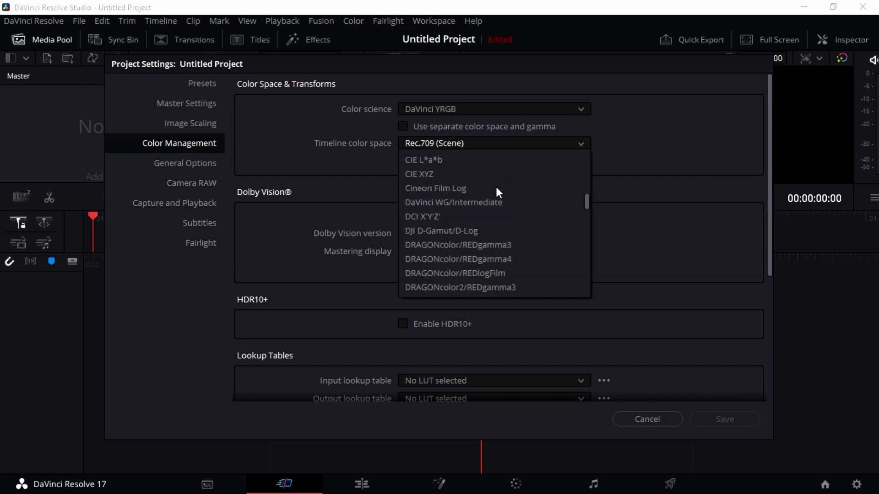
pyautogui.scroll(5, 495, 187)
pyautogui.click(611, 150)
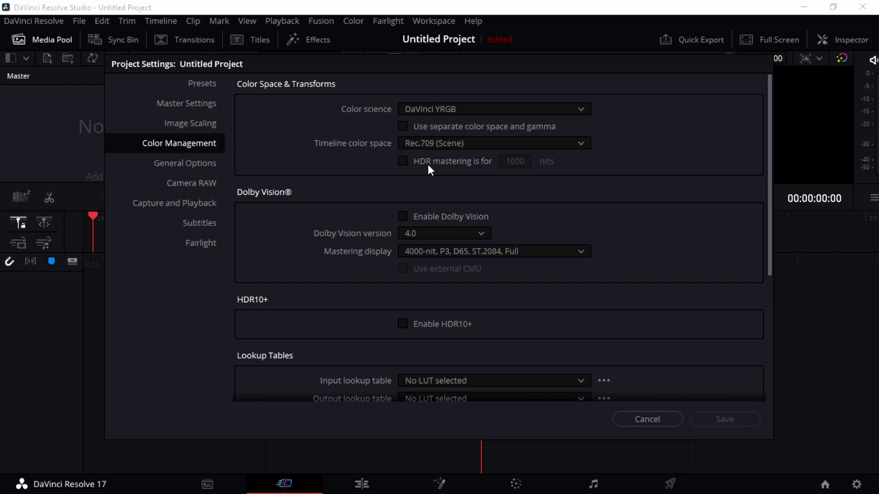
pyautogui.click(401, 161)
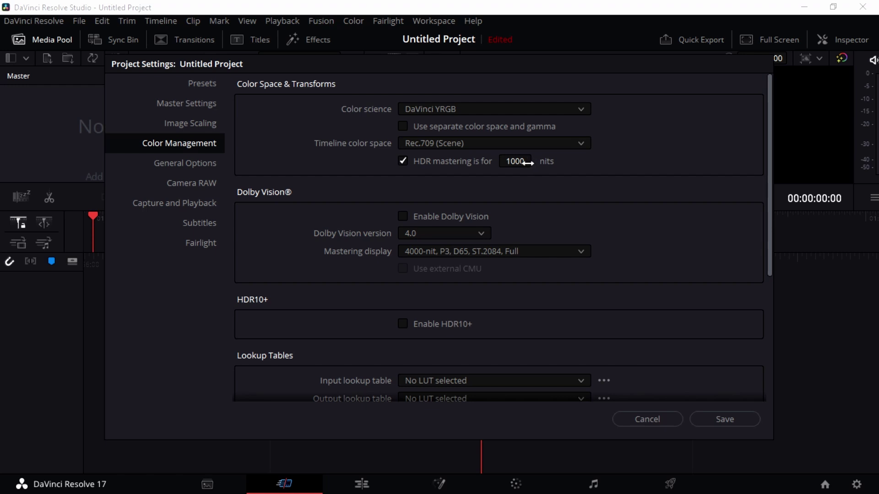
pyautogui.click(403, 161)
pyautogui.scroll(-1, 535, 172)
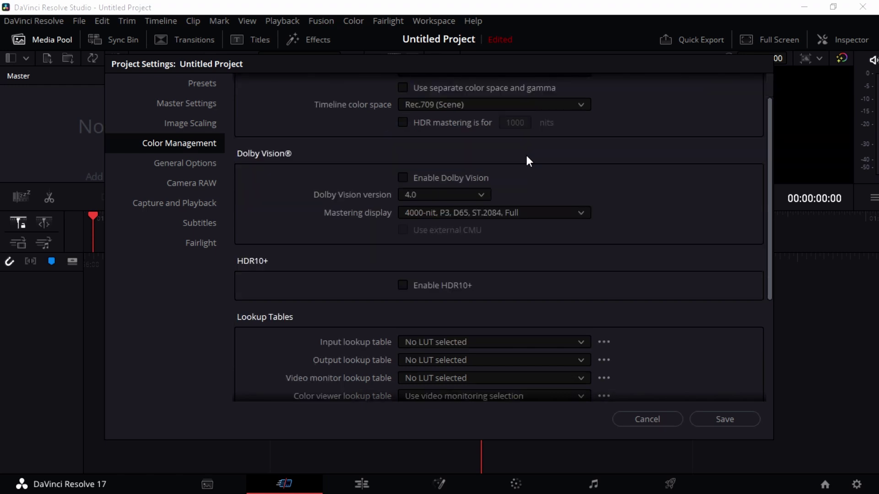
pyautogui.scroll(-1, 528, 158)
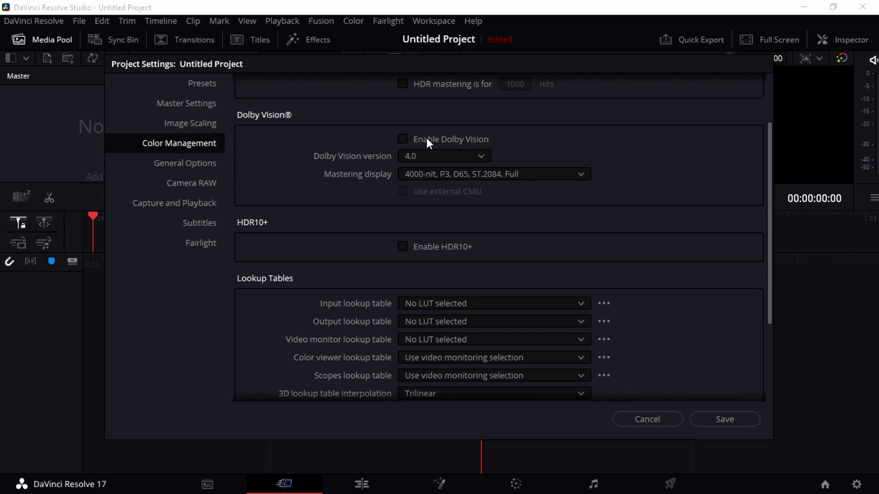
# Enable Dolby Vision and set its version to 4.0.
pyautogui.click(402, 139)
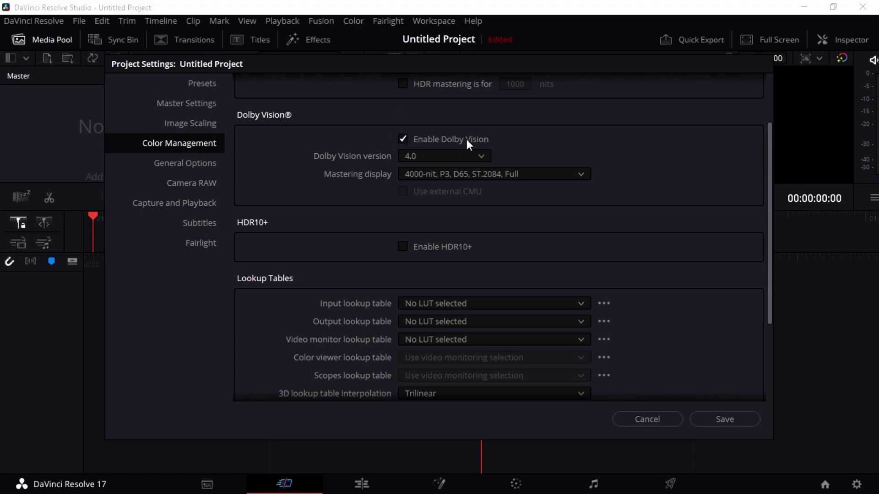
pyautogui.click(402, 137)
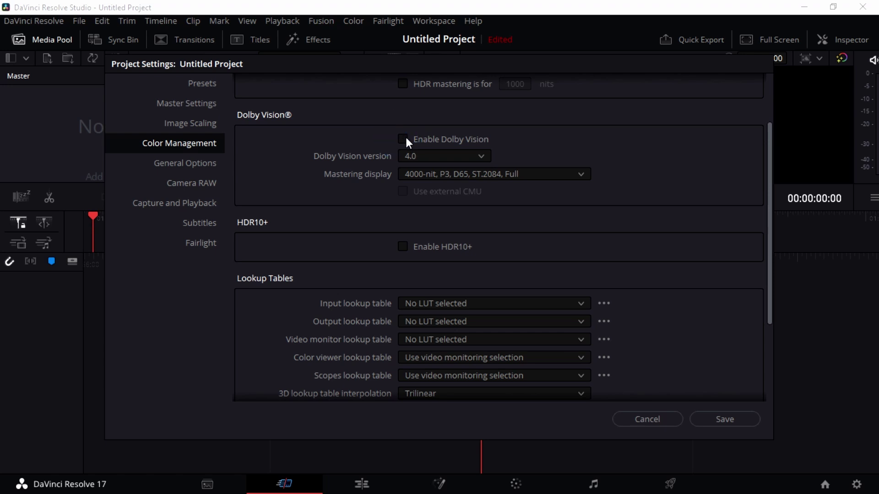
pyautogui.click(405, 138)
pyautogui.click(486, 154)
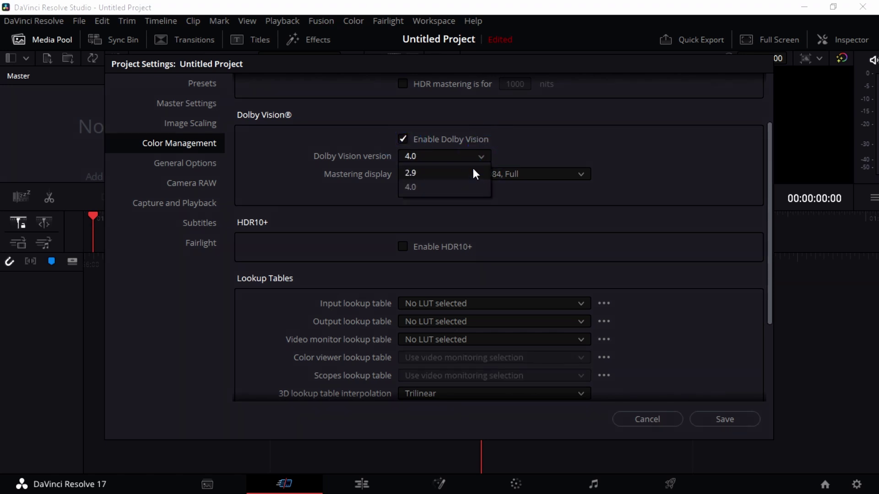
pyautogui.click(457, 172)
pyautogui.click(457, 156)
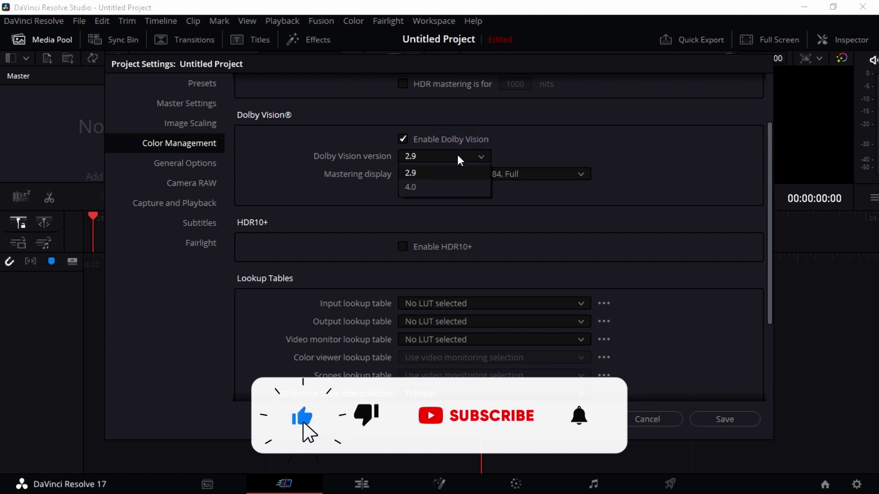
pyautogui.click(438, 185)
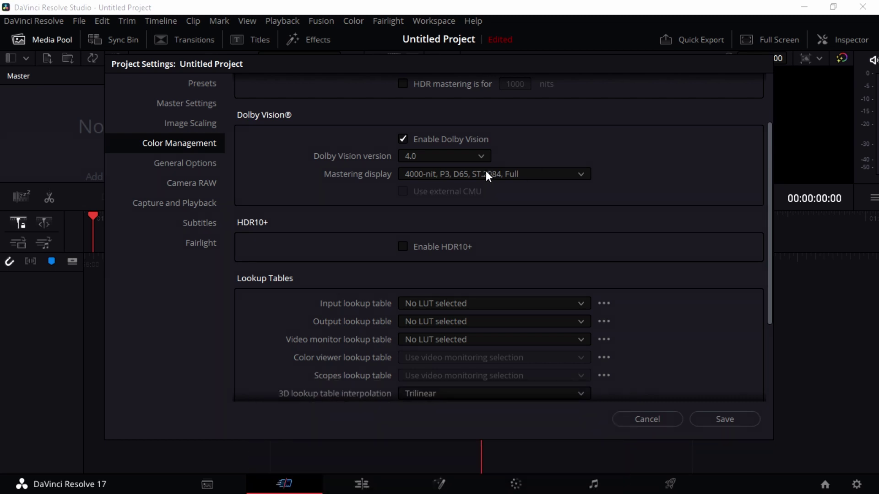
# Change the Dolby Vision mastering display to 4000-nit, BT.2020, D65, ST.2084, Full.
pyautogui.click(543, 174)
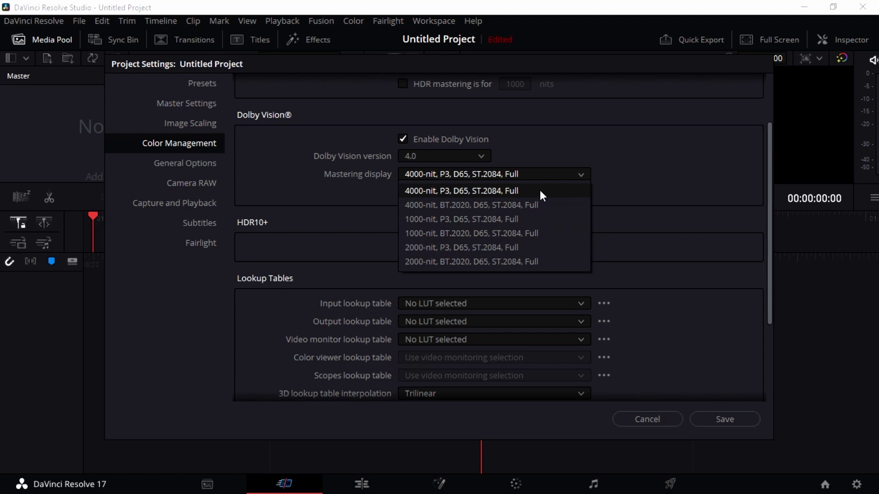
pyautogui.click(515, 205)
pyautogui.click(536, 175)
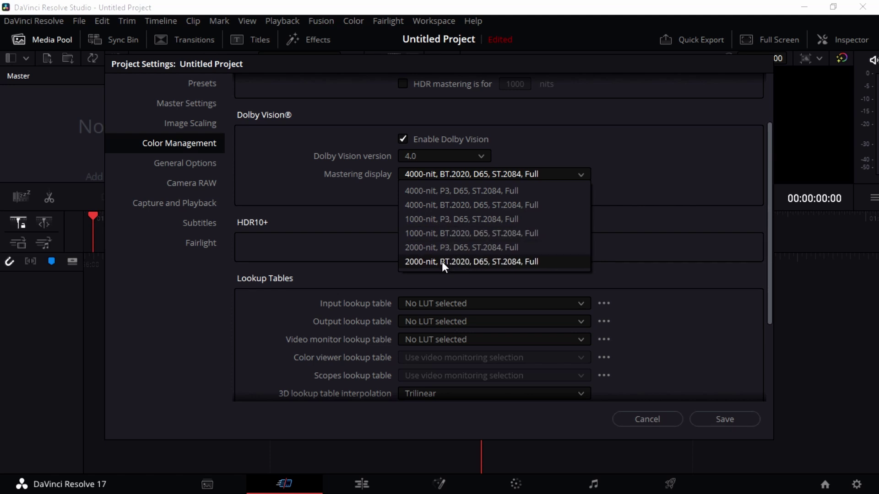
pyautogui.click(565, 161)
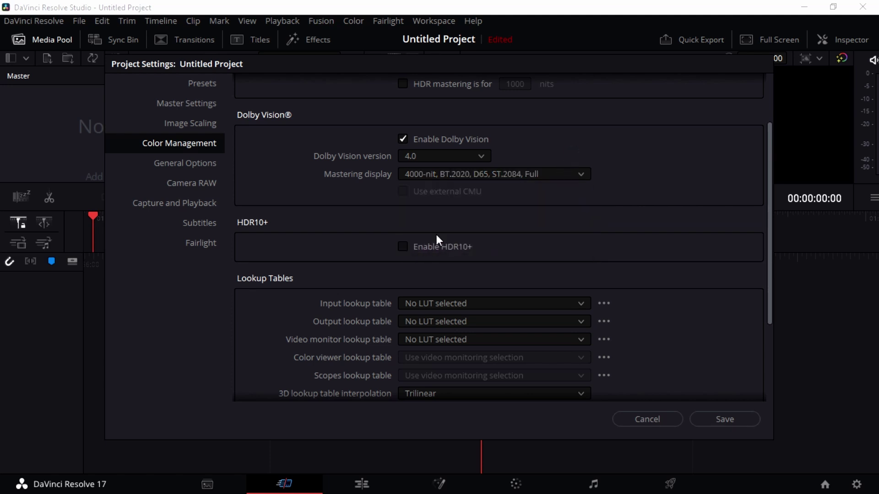
# Scroll down Color Management to the lookup table and broadcast safe settings.
pyautogui.scroll(-2, 436, 228)
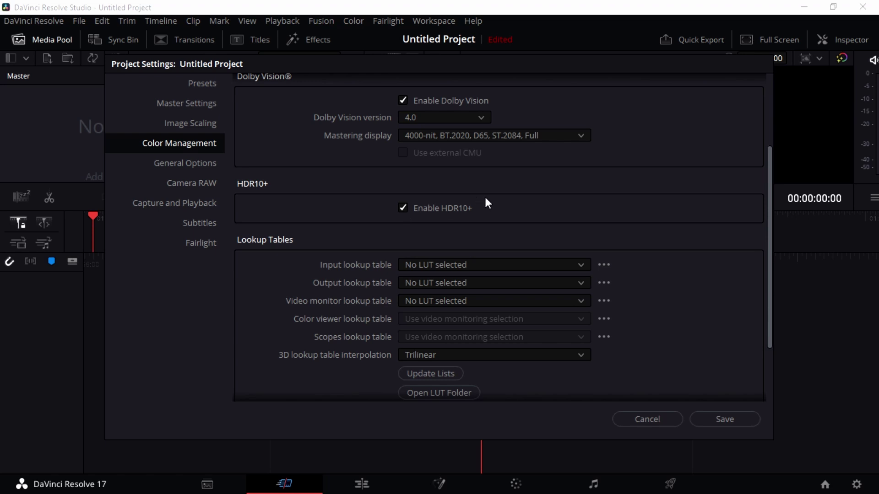
pyautogui.scroll(-3, 520, 191)
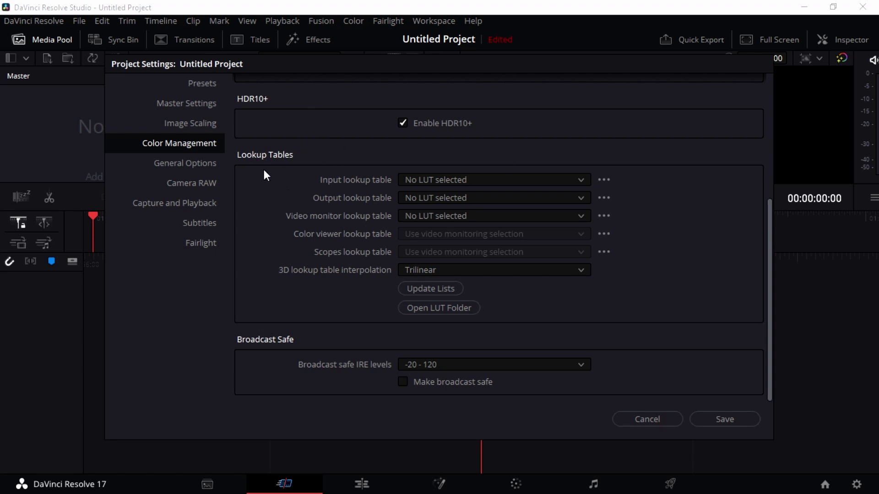
# Browse the input lookup table list without choosing a LUT.
pyautogui.click(542, 181)
pyautogui.scroll(-5, 541, 250)
pyautogui.scroll(-6, 541, 253)
pyautogui.scroll(3, 540, 253)
pyautogui.scroll(-2, 540, 254)
pyautogui.scroll(-12, 540, 253)
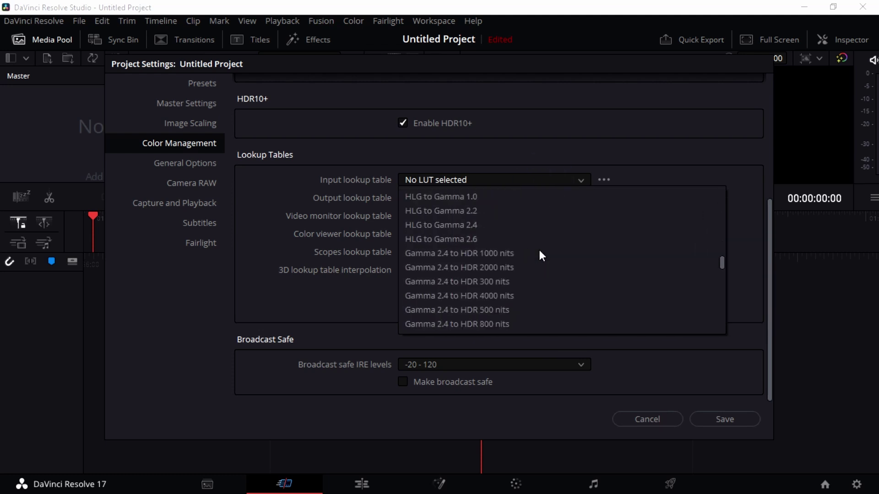
pyautogui.scroll(-15, 540, 252)
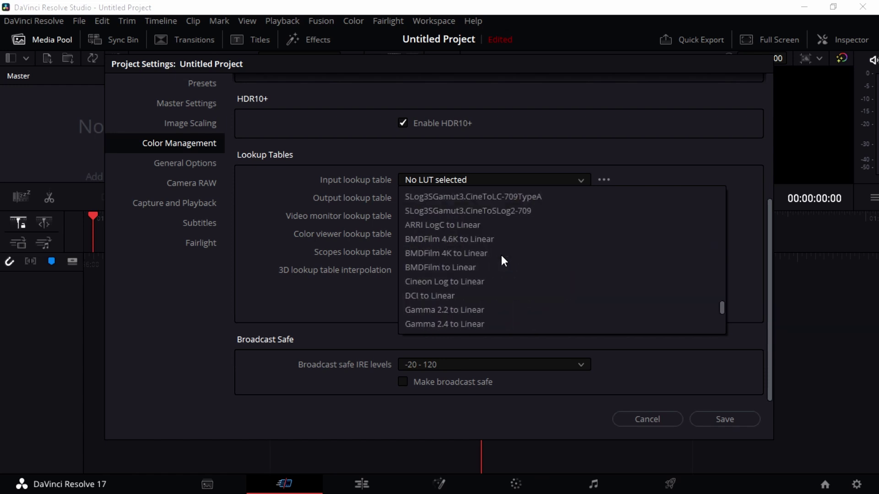
pyautogui.click(500, 153)
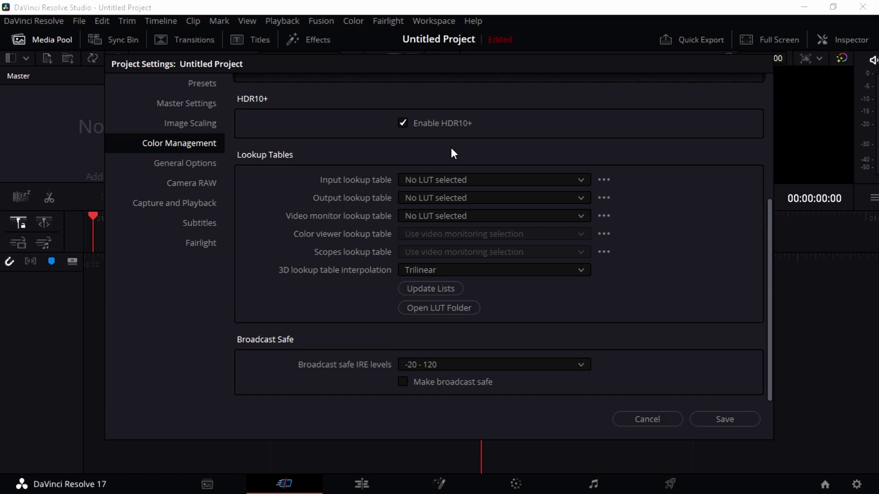
# Set the input lookup table to Blackmagic 4K Film to Extended Video v4.
pyautogui.click(463, 180)
pyautogui.scroll(-2, 472, 228)
pyautogui.scroll(-1, 471, 238)
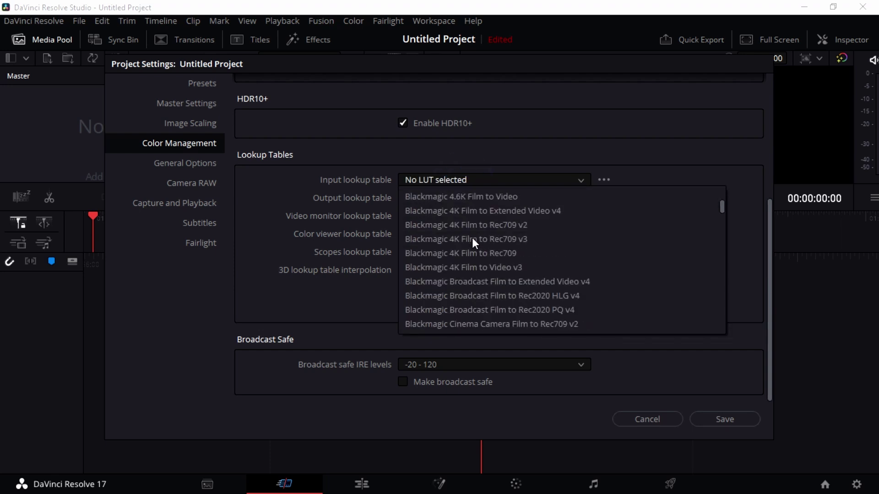
pyautogui.click(485, 210)
pyautogui.click(495, 185)
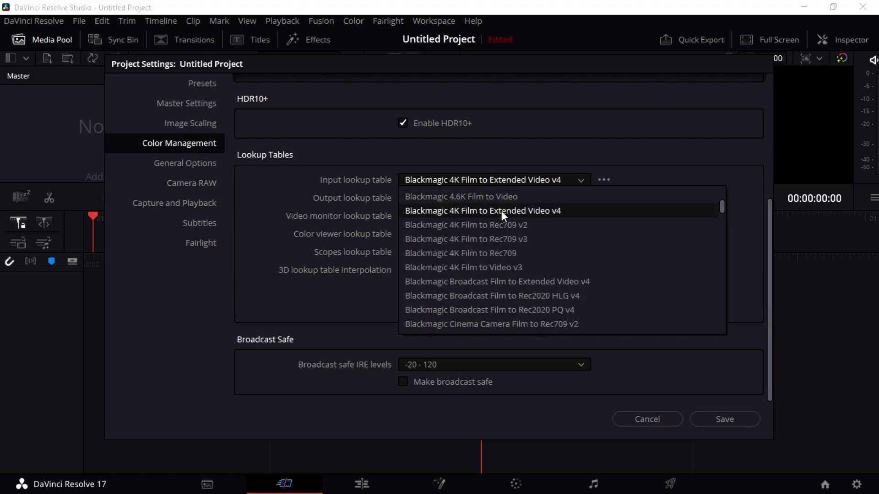
pyautogui.click(488, 146)
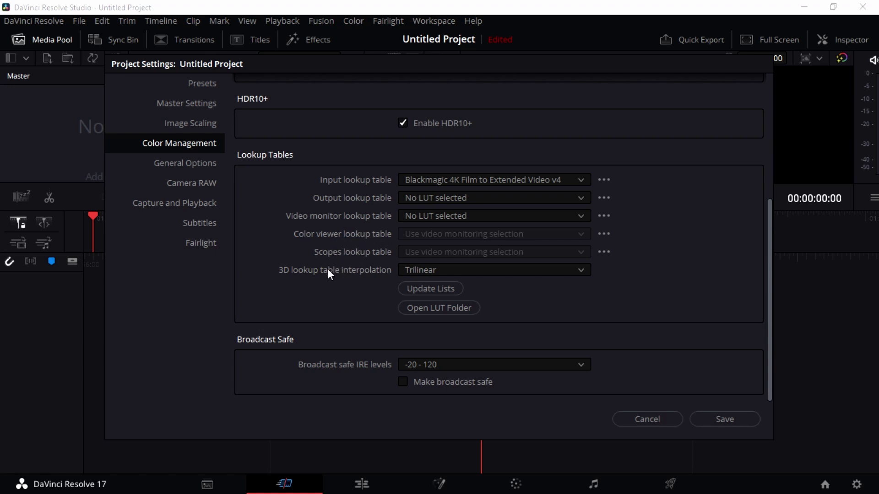
# Keep 3D interpolation at Trilinear and reset the input LUT to No LUT selected.
pyautogui.click(437, 273)
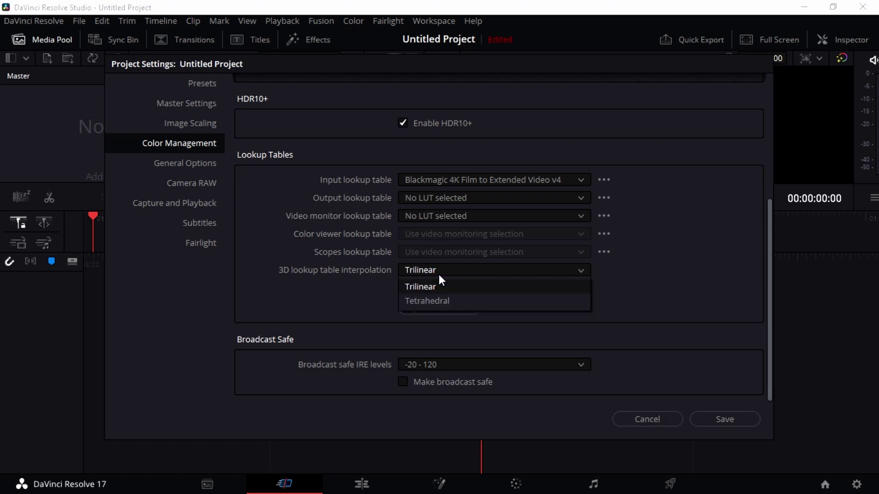
pyautogui.click(438, 273)
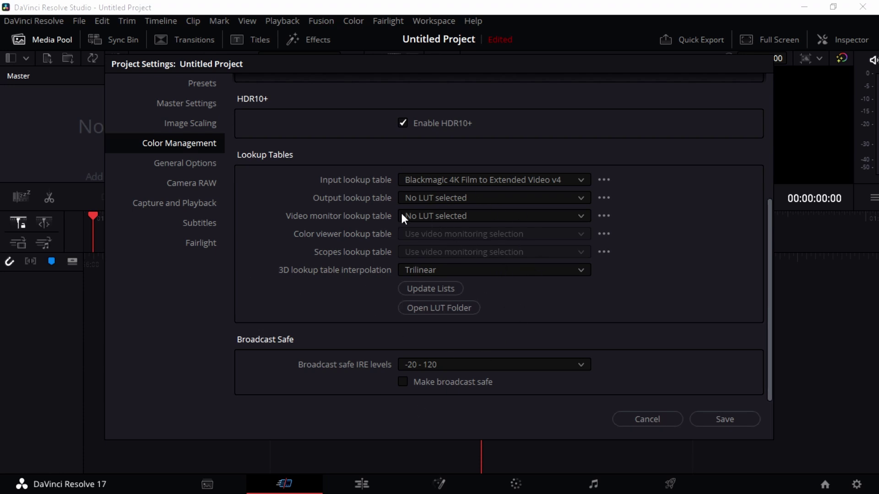
pyautogui.click(423, 181)
pyautogui.scroll(3, 449, 198)
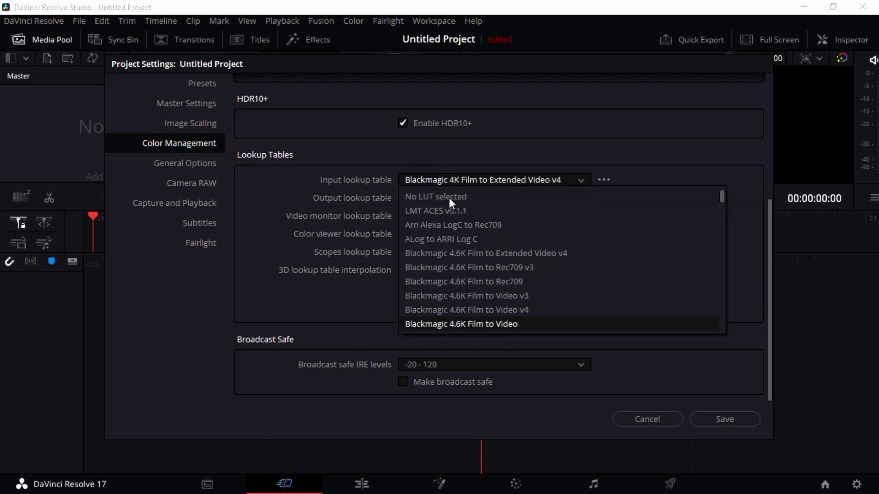
pyautogui.click(449, 197)
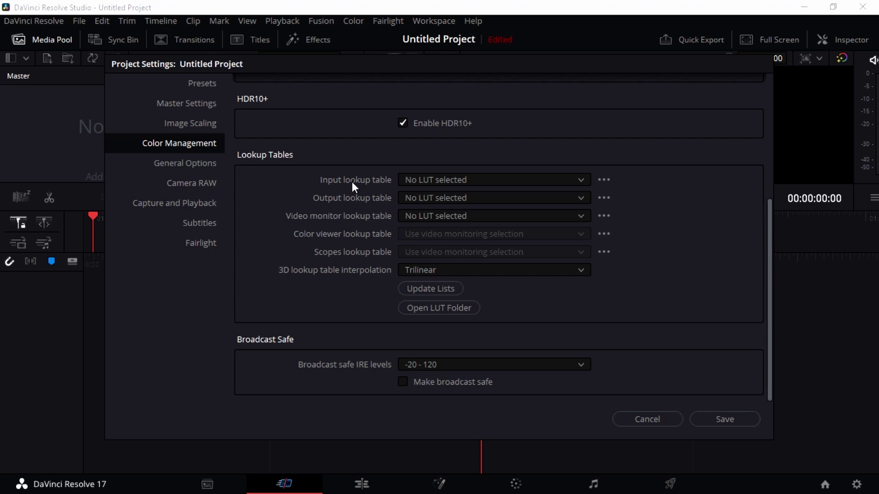
# Save the Project Settings with Dolby Vision and HDR10+ enabled.
pyautogui.scroll(5, 352, 182)
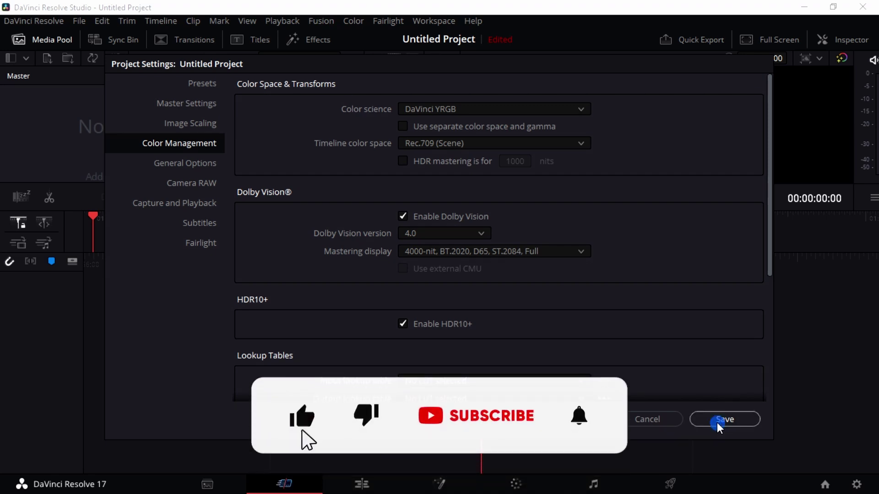
pyautogui.click(718, 423)
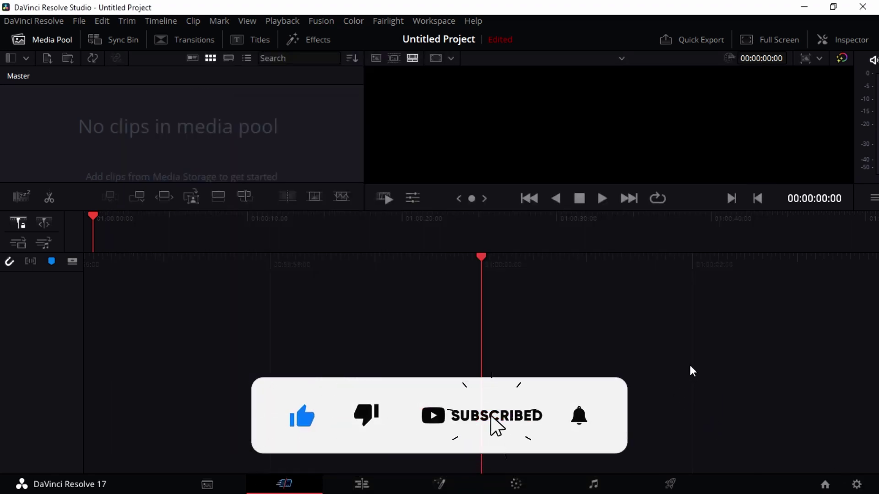